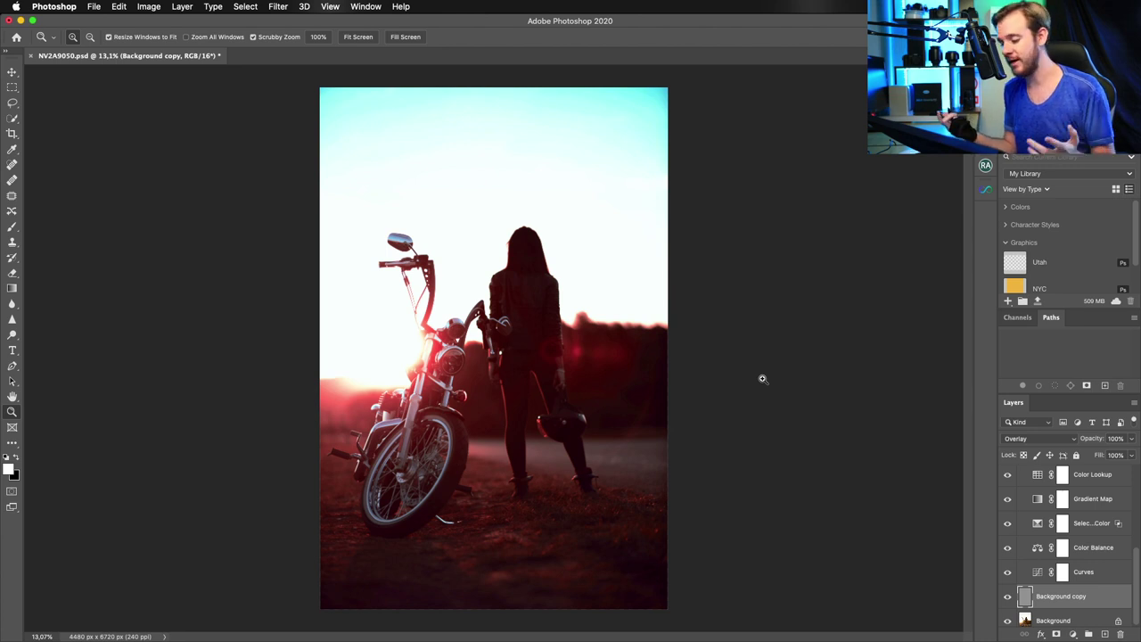
Open AI Visualizer, expand its sidebar and scroll down to the Categories list of textures.
{"action": "left_click", "coordinate": [986, 189]}
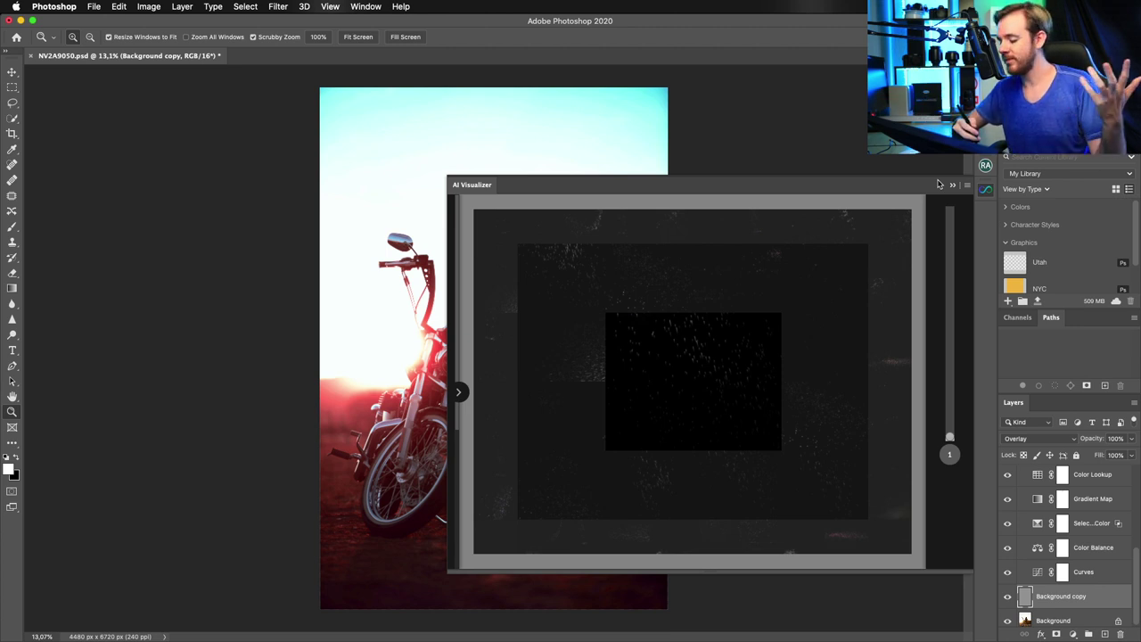
{"action": "left_click", "coordinate": [459, 391]}
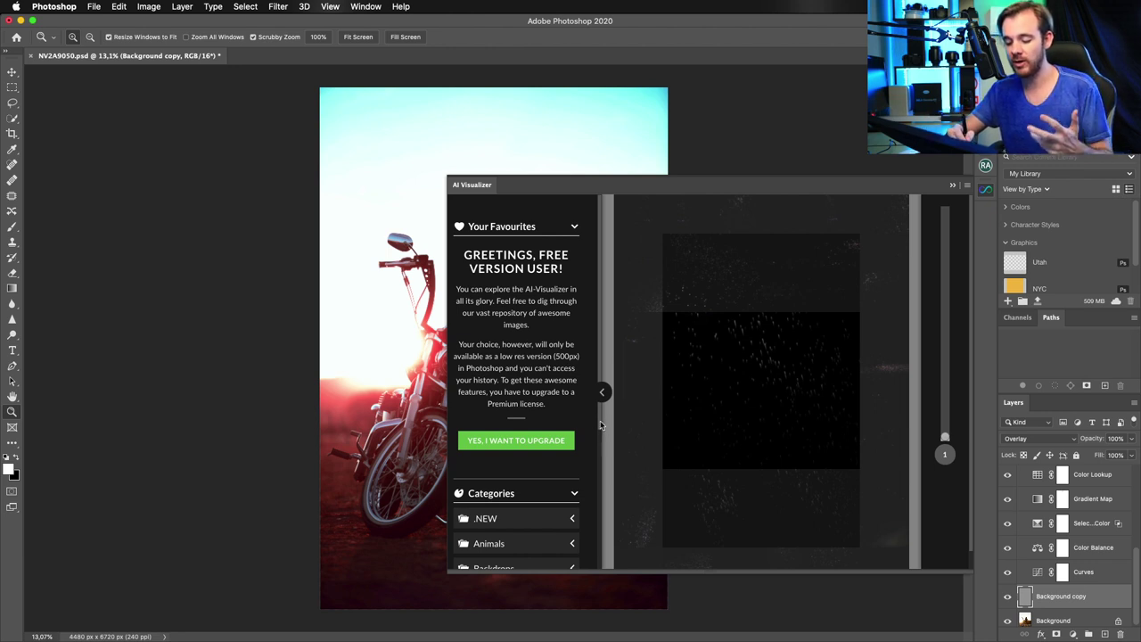
{"action": "left_click_drag", "start_coordinate": [599, 425], "coordinate": [593, 578]}
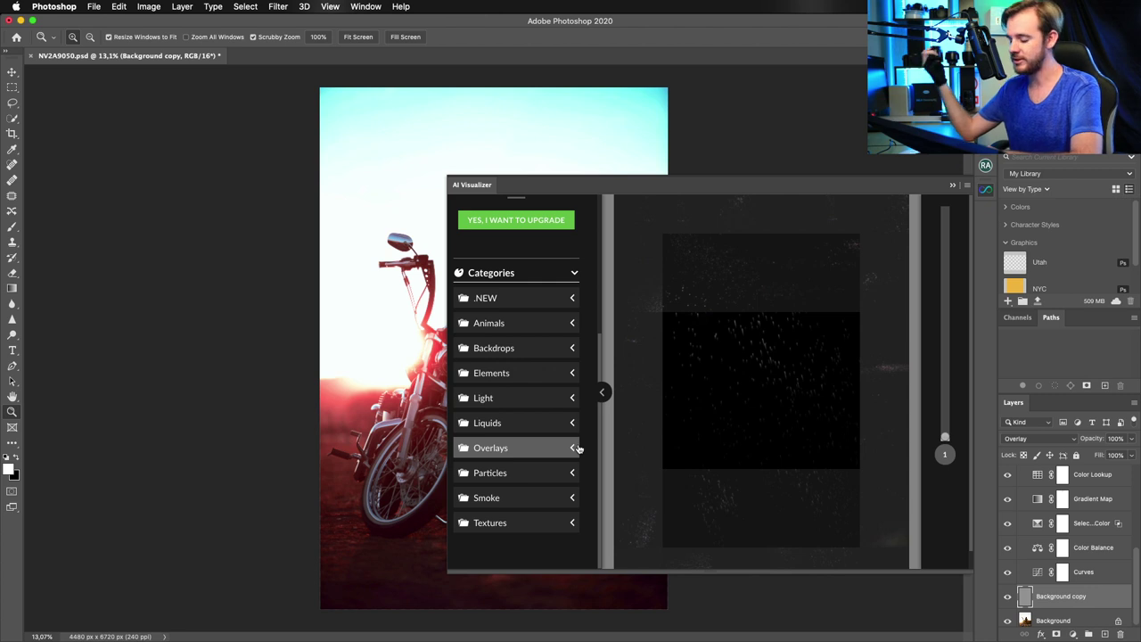
Close AI Visualizer and compare the photo with the Utah grading group hidden and shown.
{"action": "left_click", "coordinate": [953, 185]}
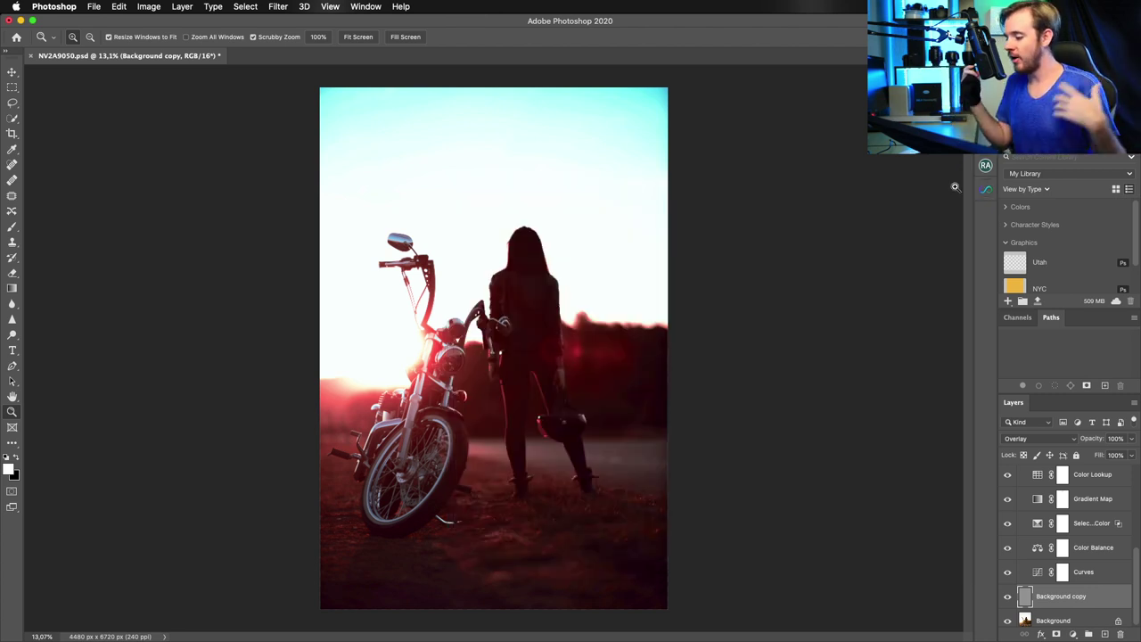
{"action": "scroll", "coordinate": [1136, 572], "scroll_direction": "up", "scroll_amount": 10}
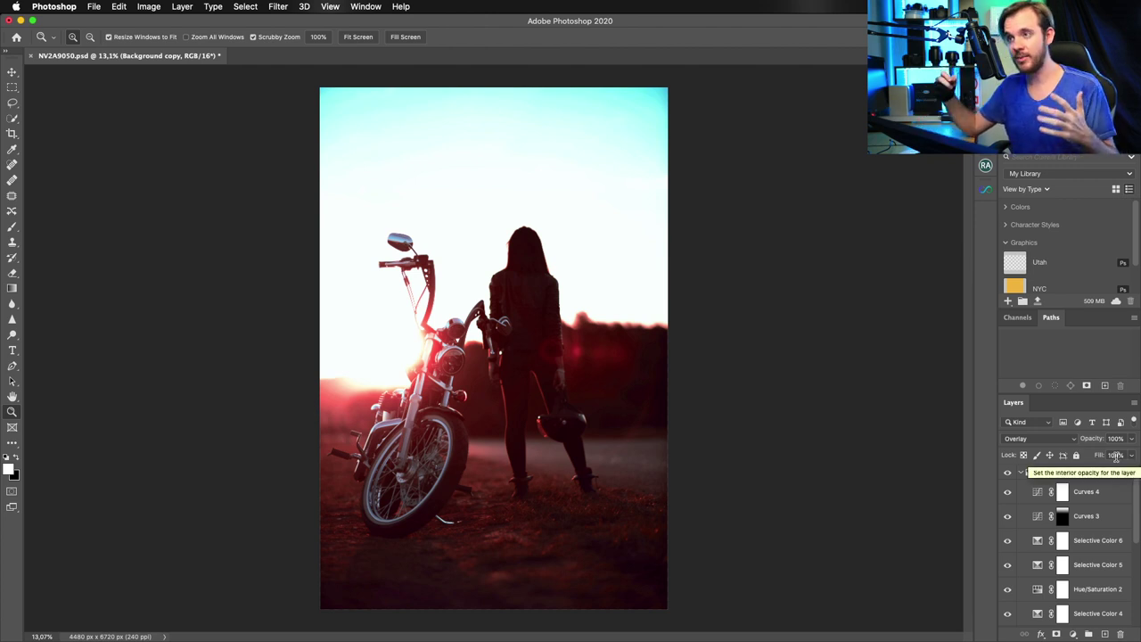
{"action": "left_click", "coordinate": [1009, 473]}
{"action": "left_click", "coordinate": [1008, 472]}
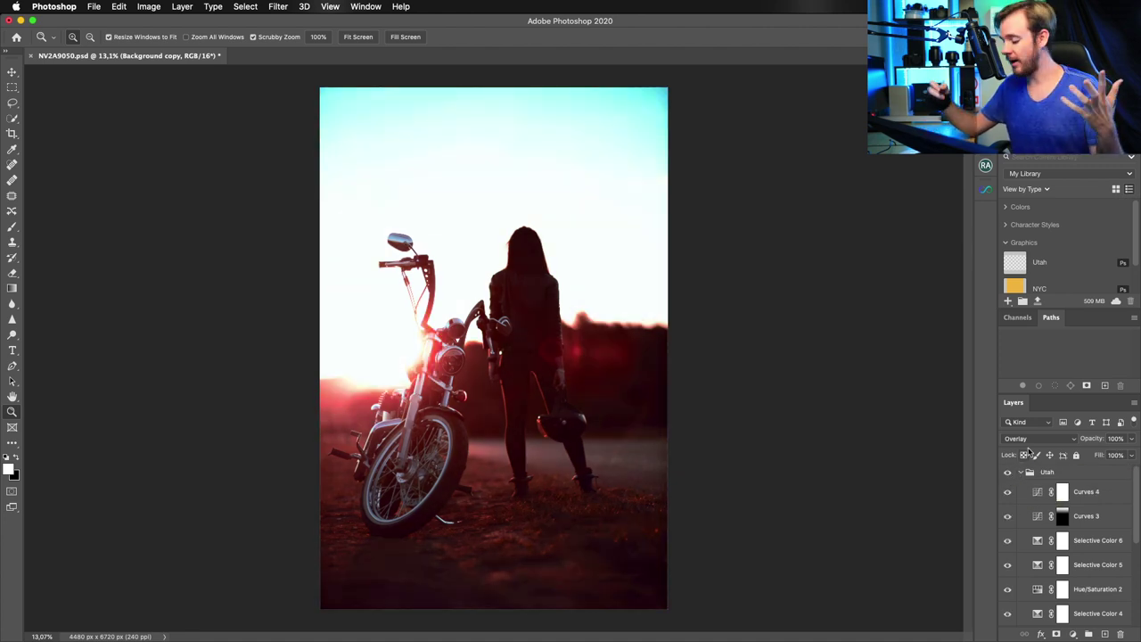
{"action": "scroll", "coordinate": [1128, 512], "scroll_direction": "down", "scroll_amount": 8}
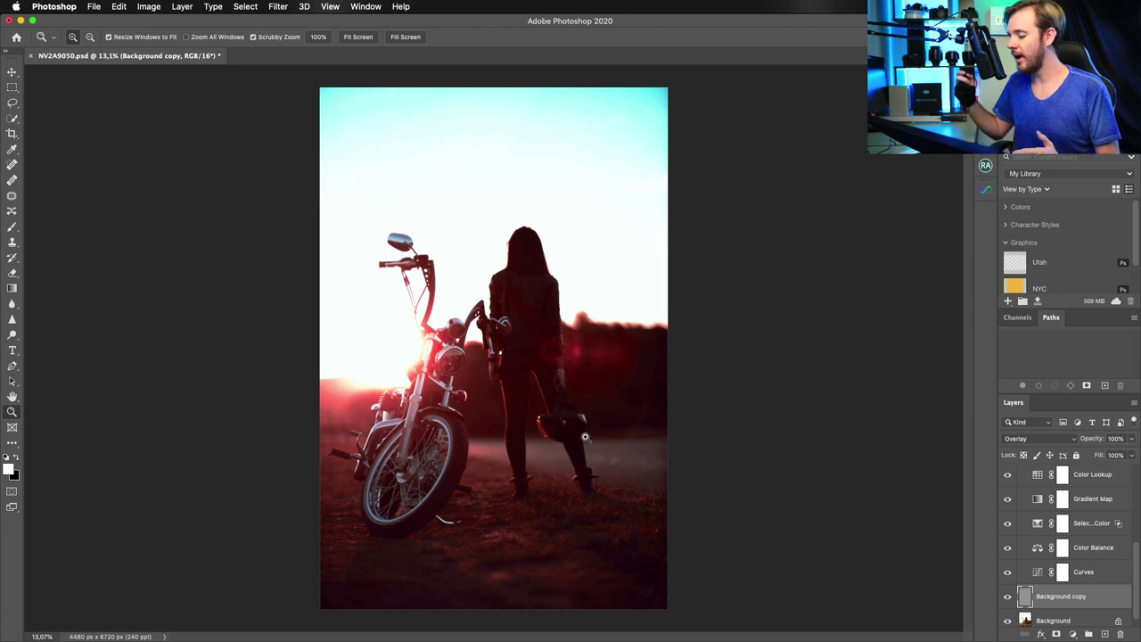
Reopen AI Visualizer, browse the Overlays category and add the large dust overlay texture.
{"action": "left_click", "coordinate": [986, 189]}
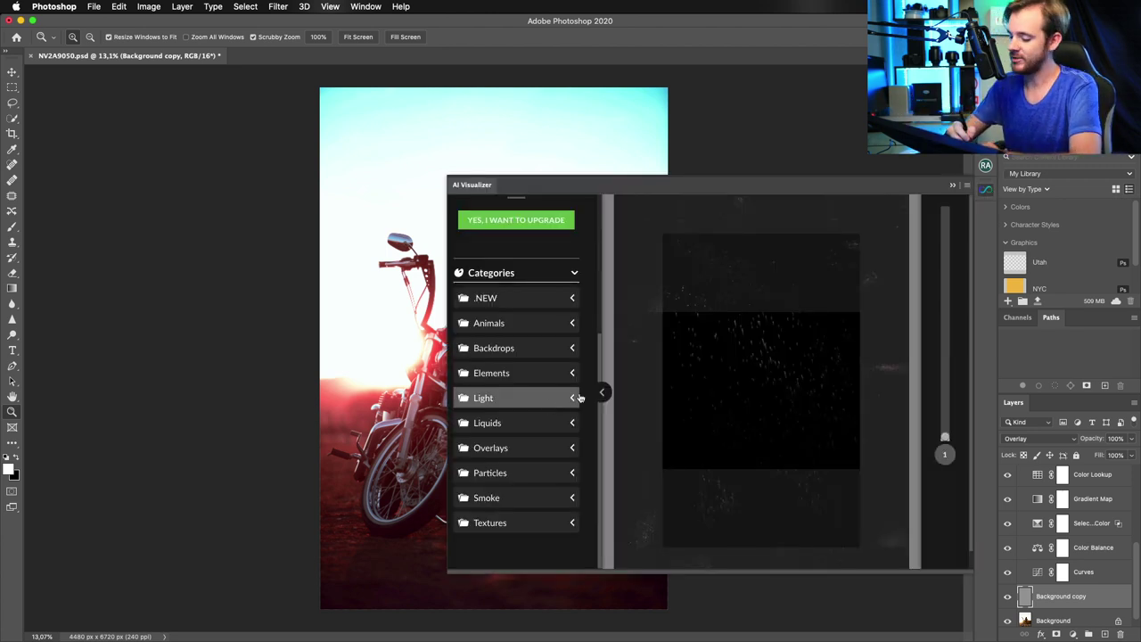
{"action": "left_click", "coordinate": [568, 455]}
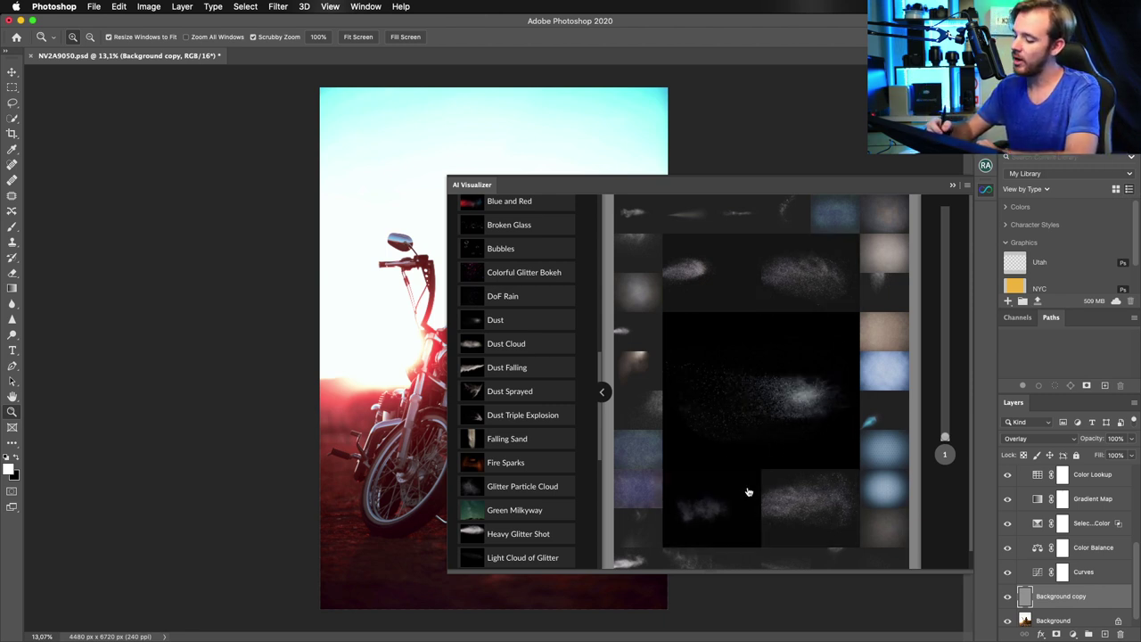
{"action": "mouse_move", "coordinate": [754, 419]}
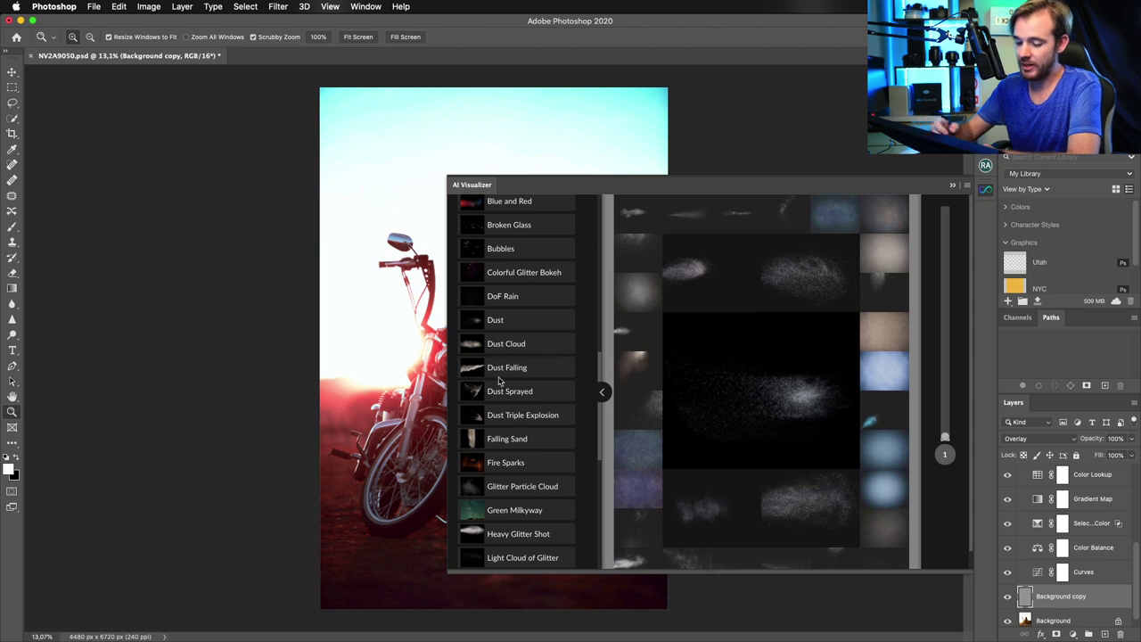
{"action": "mouse_move", "coordinate": [752, 354]}
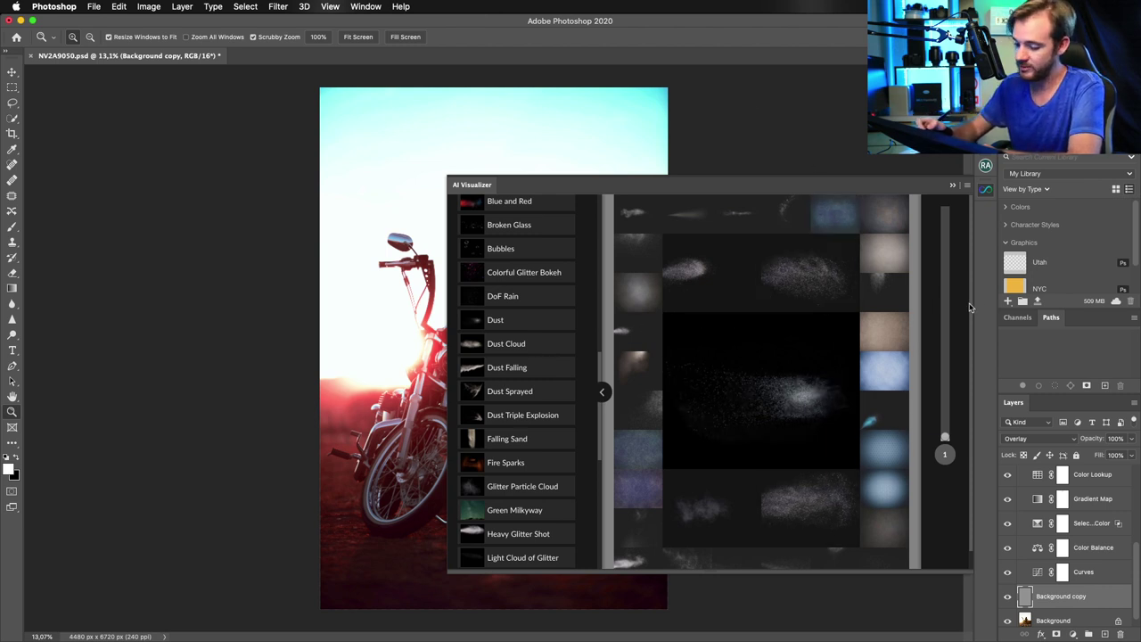
{"action": "mouse_move", "coordinate": [822, 403]}
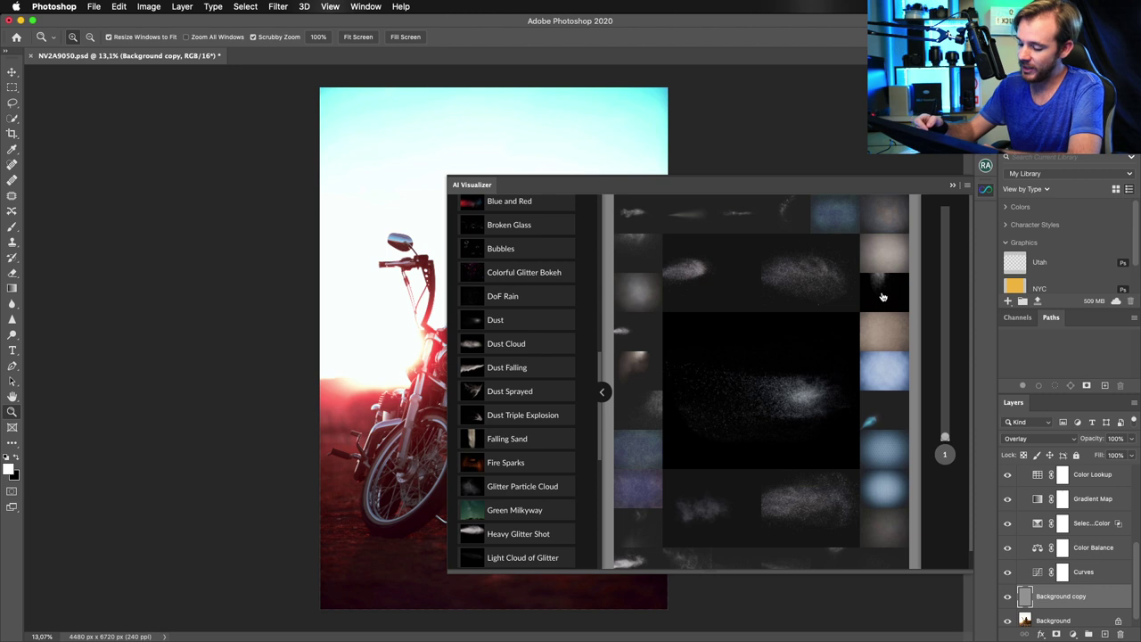
{"action": "mouse_move", "coordinate": [719, 333]}
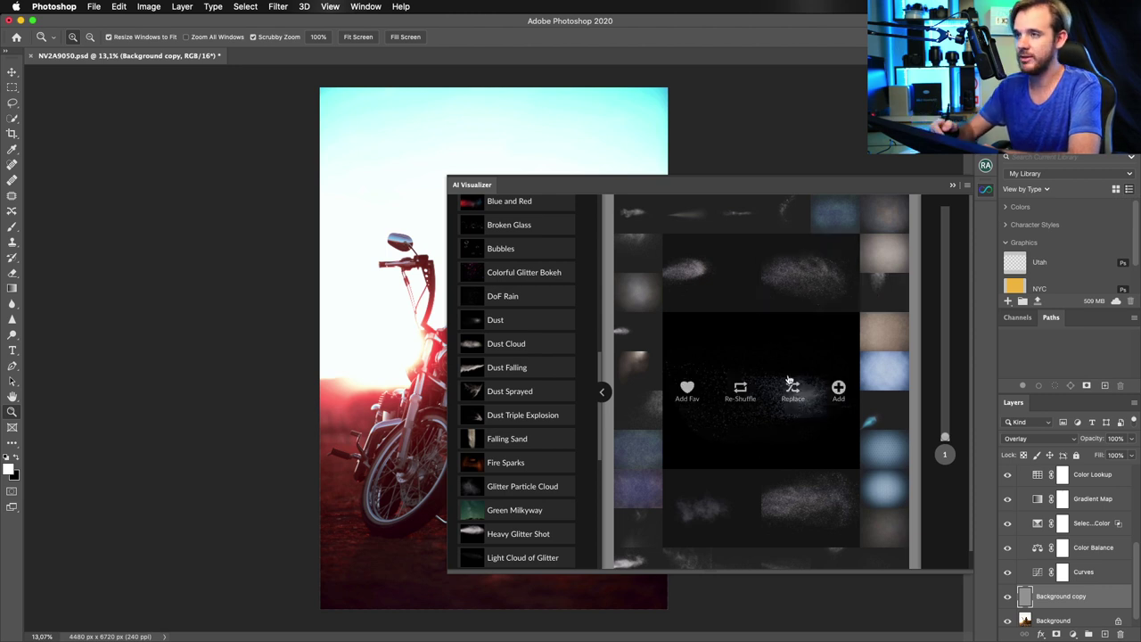
{"action": "left_click", "coordinate": [841, 389]}
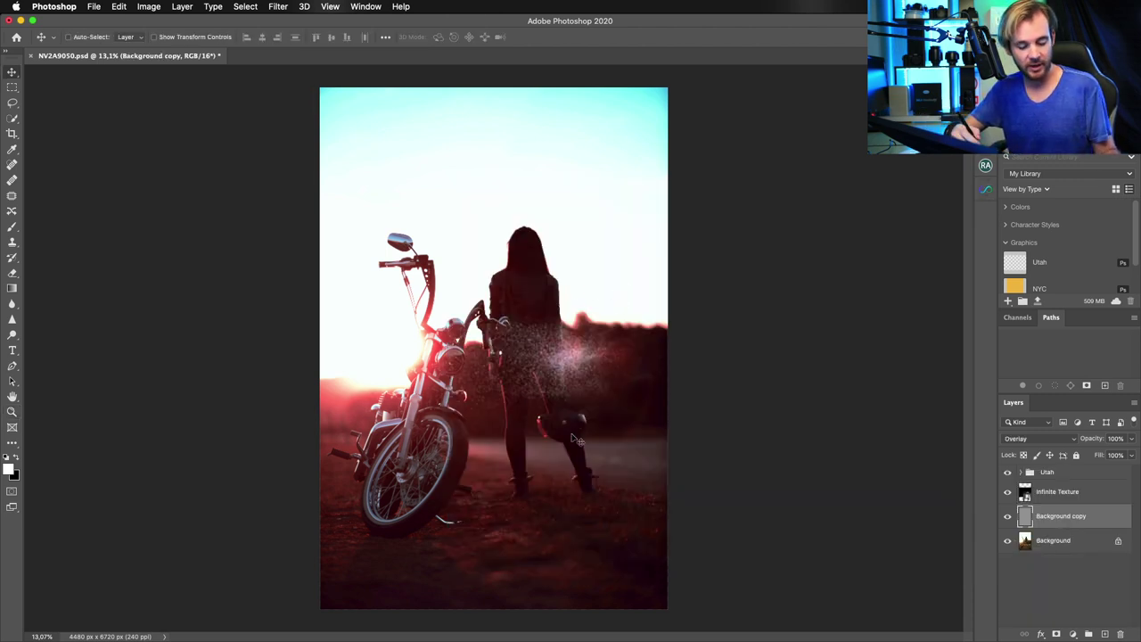
Move the Infinite Texture dust layer down, scale it to about 1582%, and commit the transform.
{"action": "key", "text": "super+t"}
{"action": "left_click", "coordinate": [1061, 492]}
{"action": "key", "text": "super+t"}
{"action": "left_click_drag", "start_coordinate": [587, 367], "coordinate": [605, 517]}
{"action": "left_click_drag", "start_coordinate": [689, 369], "coordinate": [831, 249]}
{"action": "left_click_drag", "start_coordinate": [709, 375], "coordinate": [664, 438]}
{"action": "key", "text": "Return"}
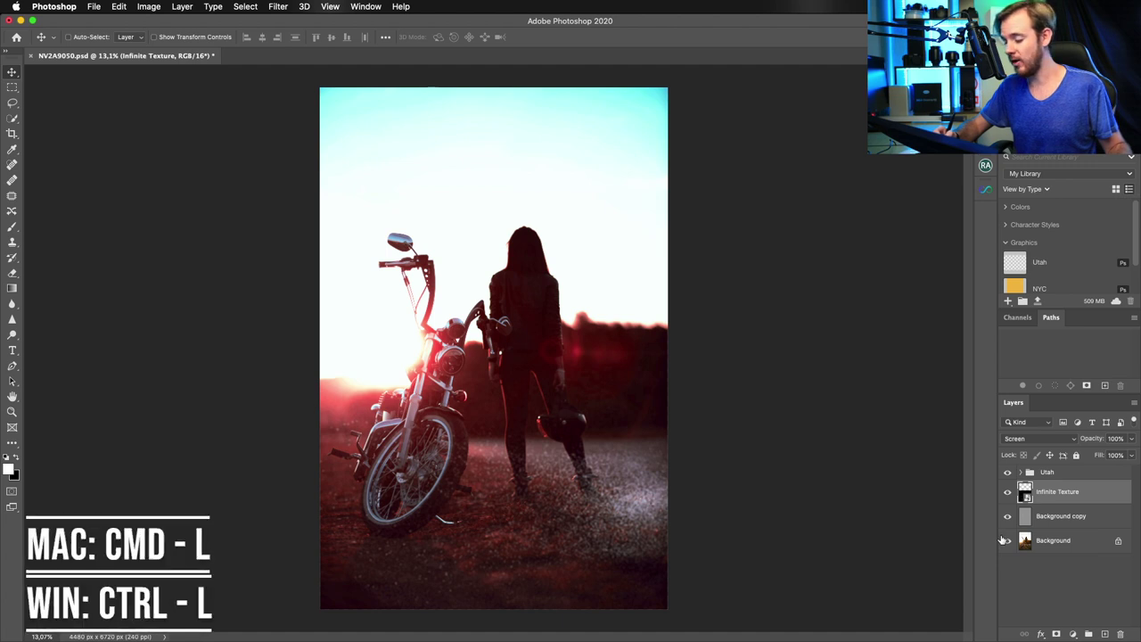
Apply Levels to Infinite Texture with the black input slider raised slightly to deepen shadows.
{"action": "key", "text": "super+l"}
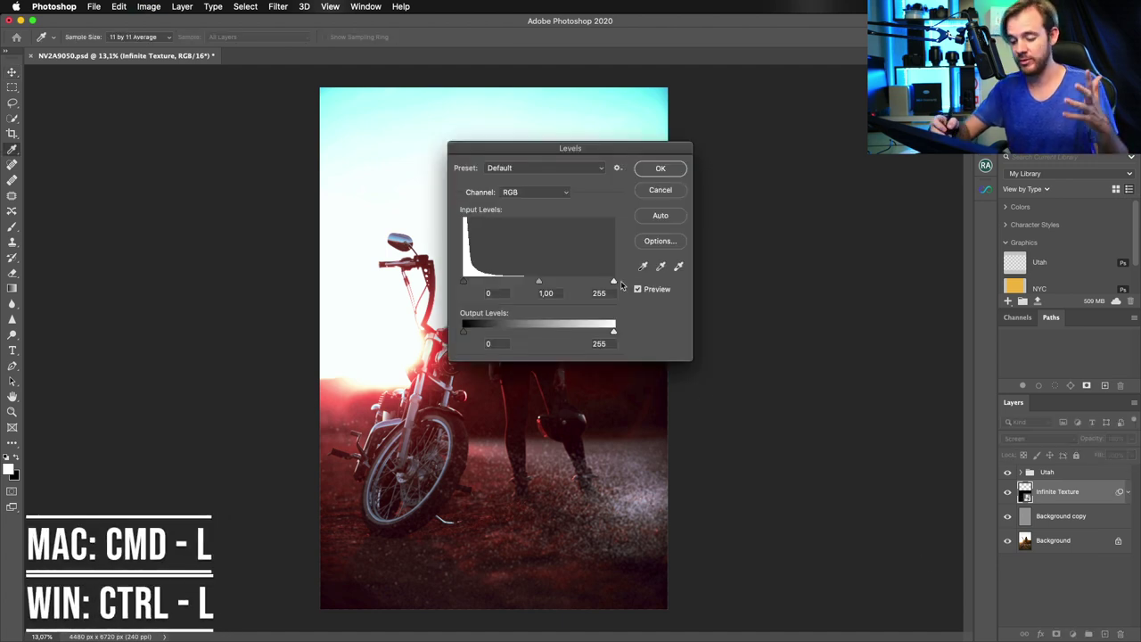
{"action": "left_click_drag", "start_coordinate": [463, 284], "coordinate": [469, 284]}
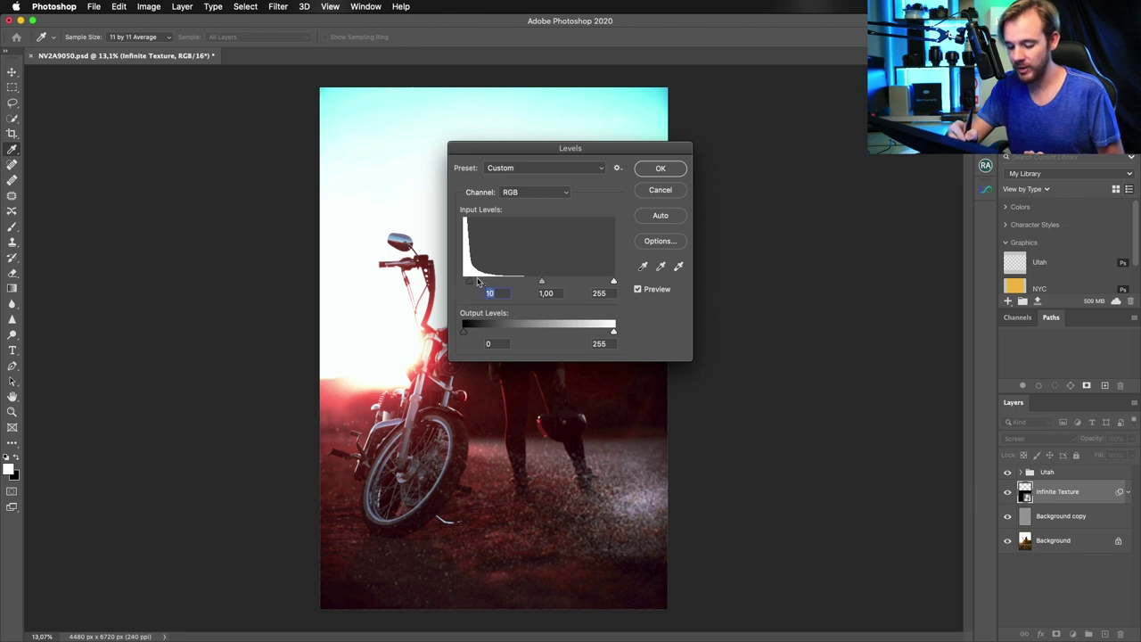
{"action": "left_click", "coordinate": [659, 169]}
{"action": "key", "text": "v"}
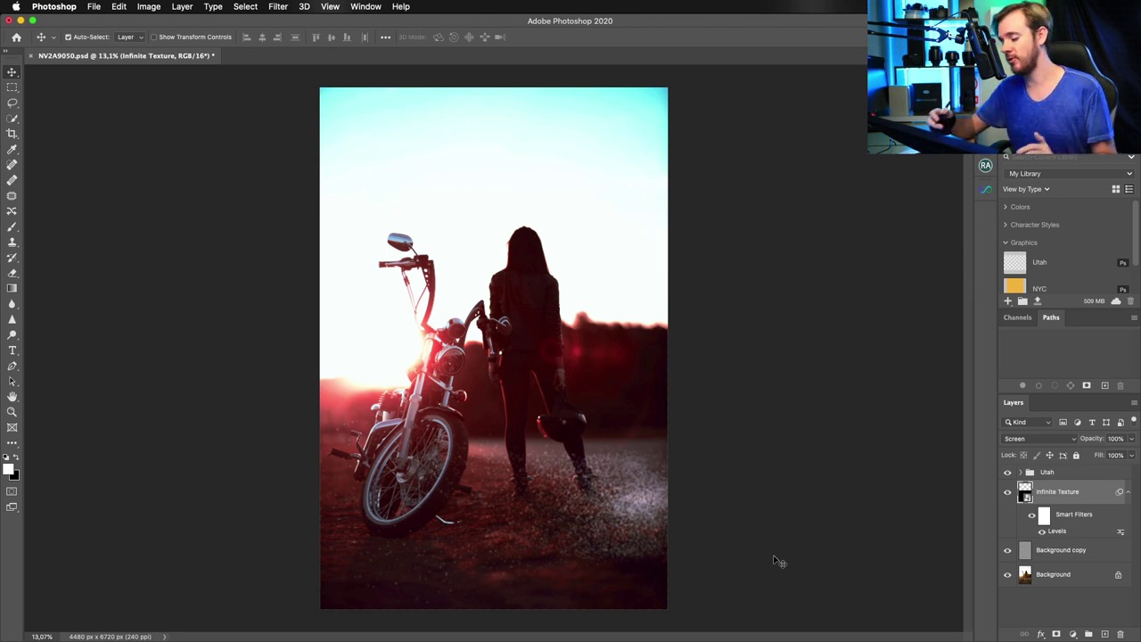
Drag the Infinite Texture layer's opacity slider down to about 59%.
{"action": "left_click", "coordinate": [1131, 437]}
{"action": "mouse_move", "coordinate": [1128, 453]}
{"action": "left_mouse_down"}
{"action": "mouse_move", "coordinate": [1088, 457]}
{"action": "mouse_move", "coordinate": [1112, 456]}
{"action": "left_mouse_up"}
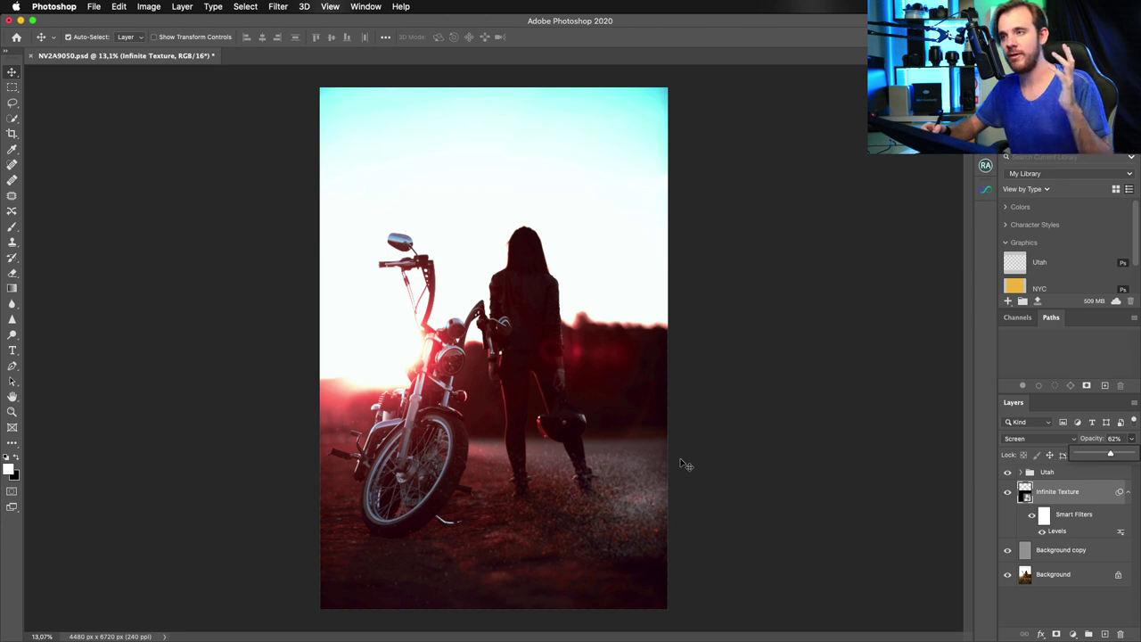
{"action": "left_click_drag", "start_coordinate": [1112, 456], "coordinate": [1099, 496]}
Add a layer mask to Infinite Texture and brush black over the lower-right ground.
{"action": "left_click", "coordinate": [1057, 634]}
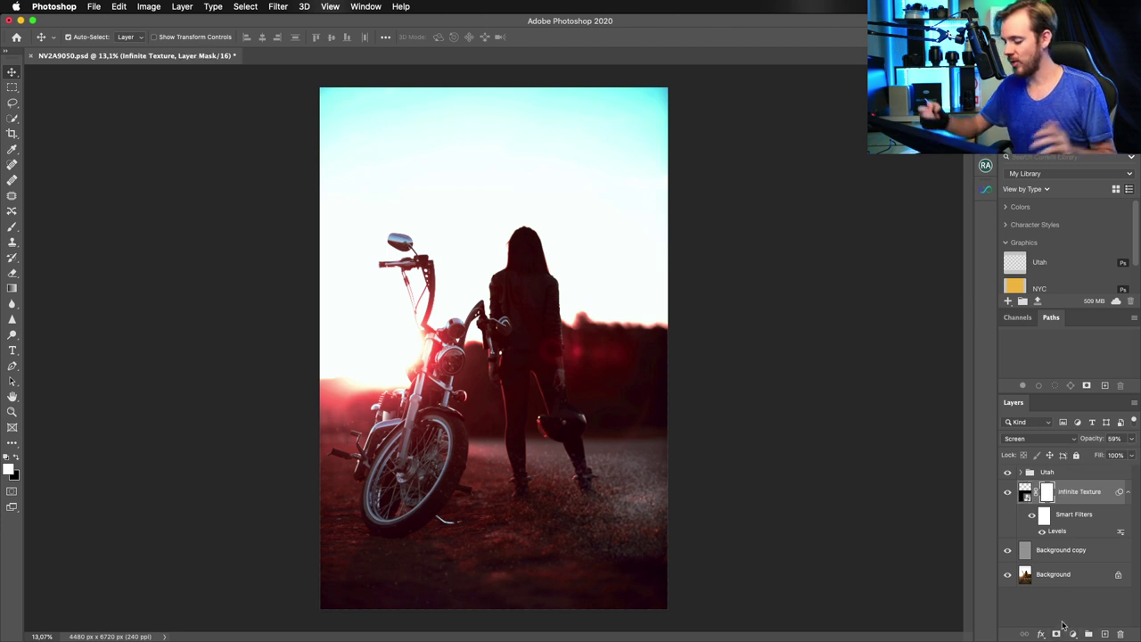
{"action": "key", "text": "b"}
{"action": "key", "text": "x"}
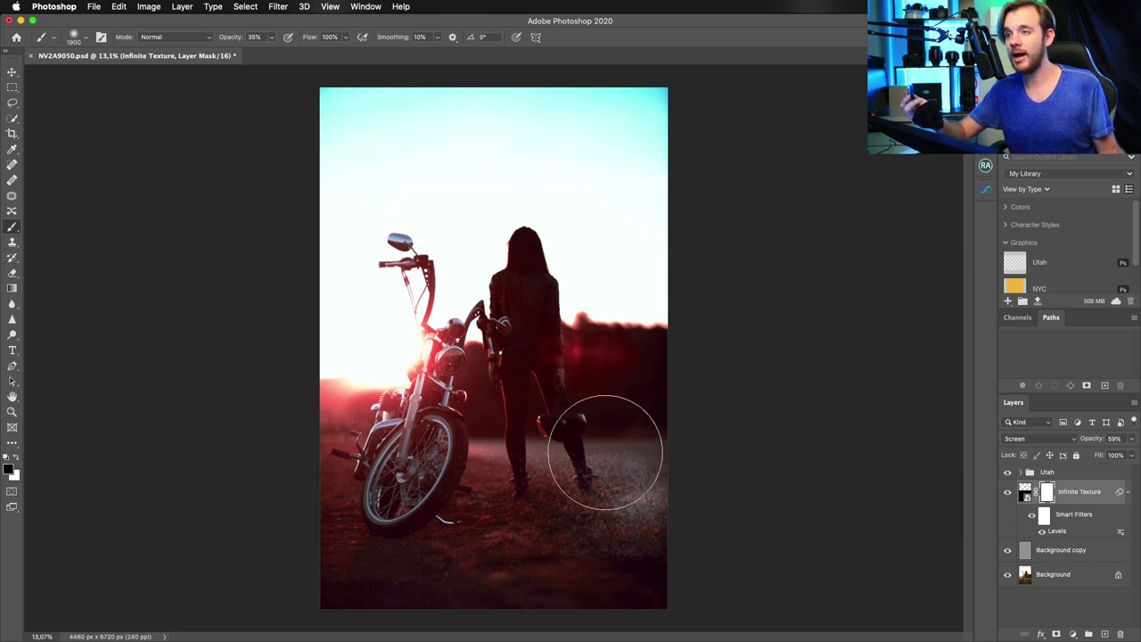
{"action": "key", "text": "x"}
{"action": "key", "text": "x"}
{"action": "key", "text": "x"}
{"action": "key", "text": "x"}
{"action": "key", "text": "x"}
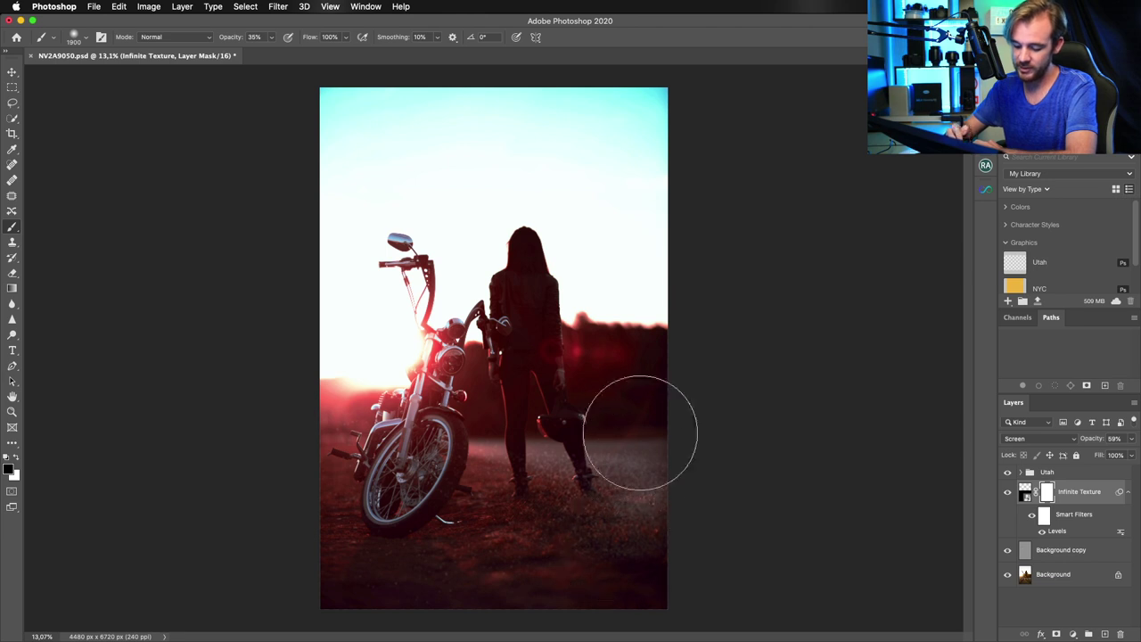
{"action": "mouse_move", "coordinate": [640, 451]}
{"action": "left_mouse_down"}
{"action": "mouse_move", "coordinate": [621, 478]}
{"action": "mouse_move", "coordinate": [635, 548]}
{"action": "mouse_move", "coordinate": [642, 523]}
{"action": "mouse_move", "coordinate": [612, 467]}
{"action": "mouse_move", "coordinate": [626, 435]}
{"action": "mouse_move", "coordinate": [597, 443]}
{"action": "mouse_move", "coordinate": [631, 463]}
{"action": "mouse_move", "coordinate": [673, 467]}
{"action": "mouse_move", "coordinate": [684, 502]}
{"action": "mouse_move", "coordinate": [658, 561]}
{"action": "mouse_move", "coordinate": [639, 538]}
{"action": "mouse_move", "coordinate": [642, 558]}
{"action": "mouse_move", "coordinate": [640, 504]}
{"action": "mouse_move", "coordinate": [667, 428]}
{"action": "mouse_move", "coordinate": [674, 502]}
{"action": "mouse_move", "coordinate": [659, 391]}
{"action": "mouse_move", "coordinate": [651, 524]}
{"action": "mouse_move", "coordinate": [657, 453]}
{"action": "left_mouse_up"}
Toggle Infinite Texture's visibility to compare, then reduce the brush size to 1400 px.
{"action": "left_click", "coordinate": [1008, 492]}
{"action": "left_click", "coordinate": [1009, 493]}
{"action": "left_click", "coordinate": [1008, 493]}
{"action": "left_click", "coordinate": [1008, 493]}
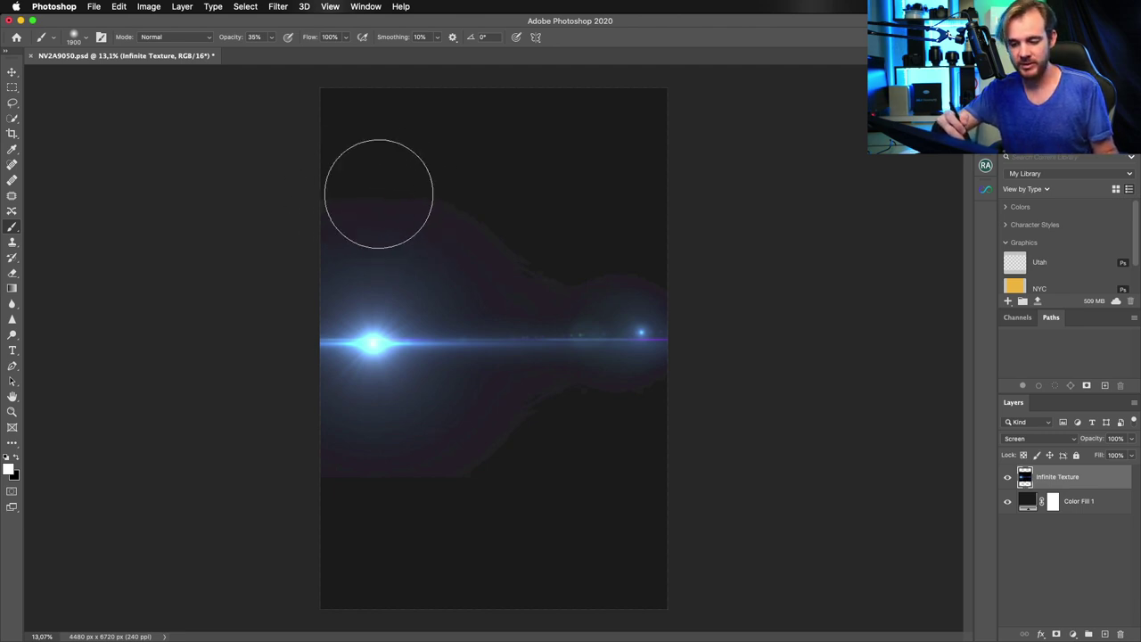
{"action": "key", "text": "bracketleft"}
{"action": "key", "text": "bracketleft"}
{"action": "key", "text": "bracketleft"}
{"action": "key", "text": "bracketleft"}
{"action": "key", "text": "bracketleft"}
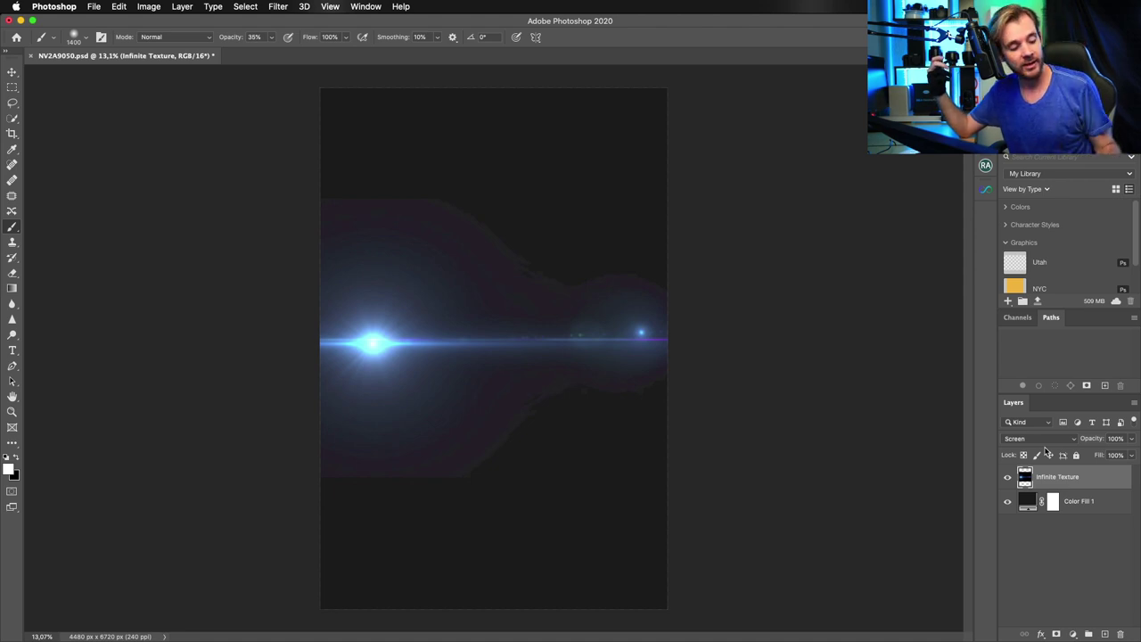
Apply Levels to the lens-flare texture with the black input raised to about 8.
{"action": "key", "text": "super+l"}
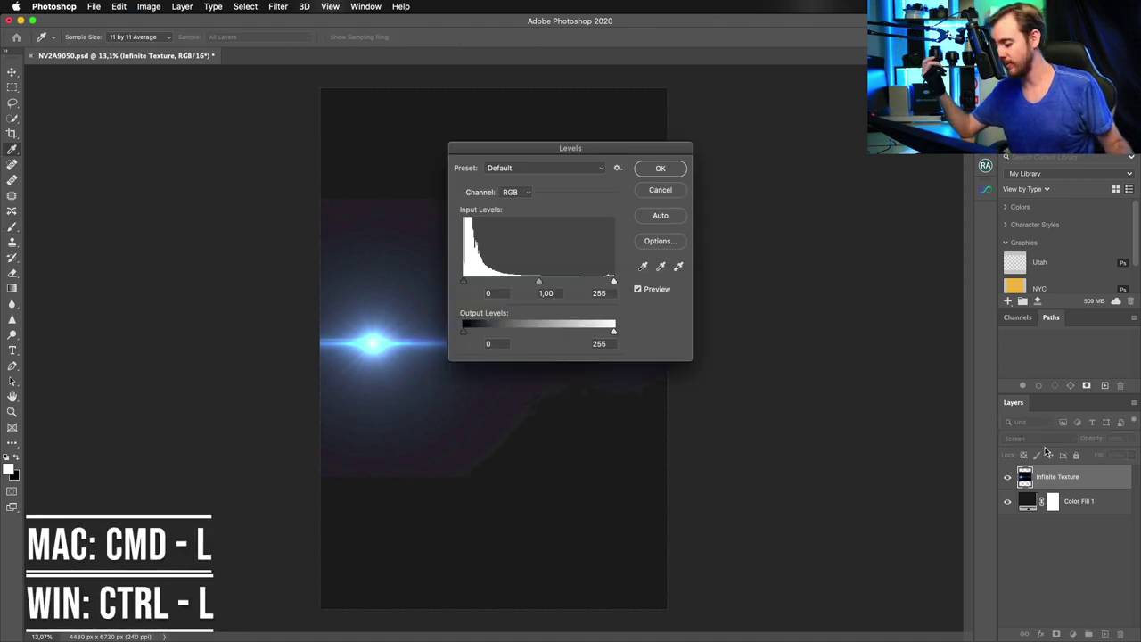
{"action": "left_click_drag", "start_coordinate": [637, 149], "coordinate": [875, 154]}
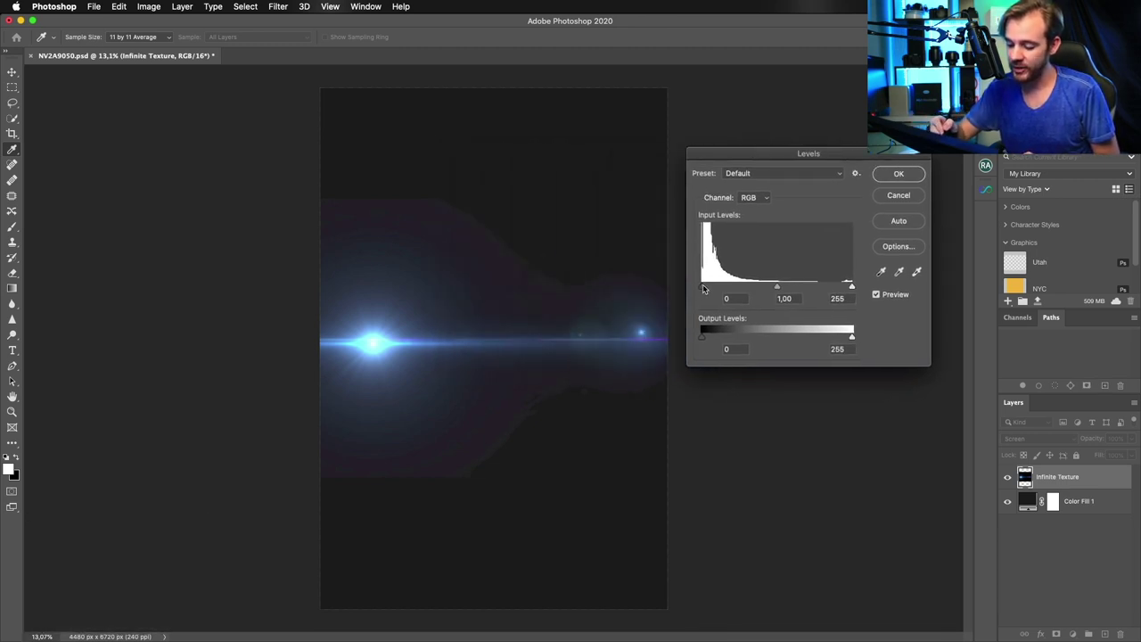
{"action": "left_click_drag", "start_coordinate": [703, 288], "coordinate": [708, 290]}
{"action": "left_click", "coordinate": [898, 175]}
{"action": "key", "text": "b"}
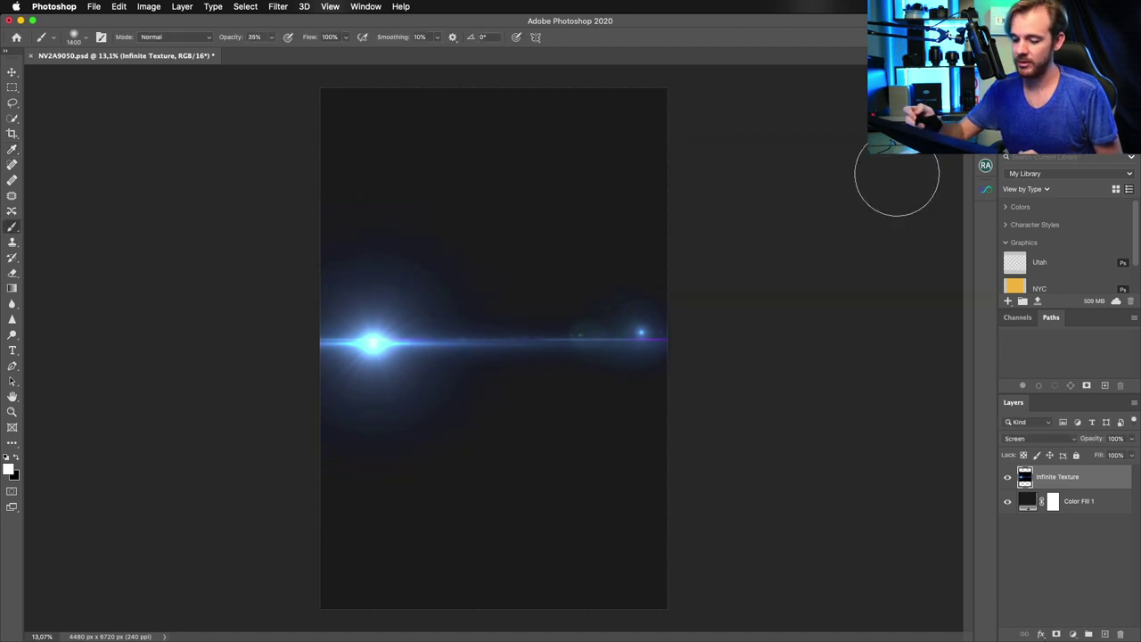